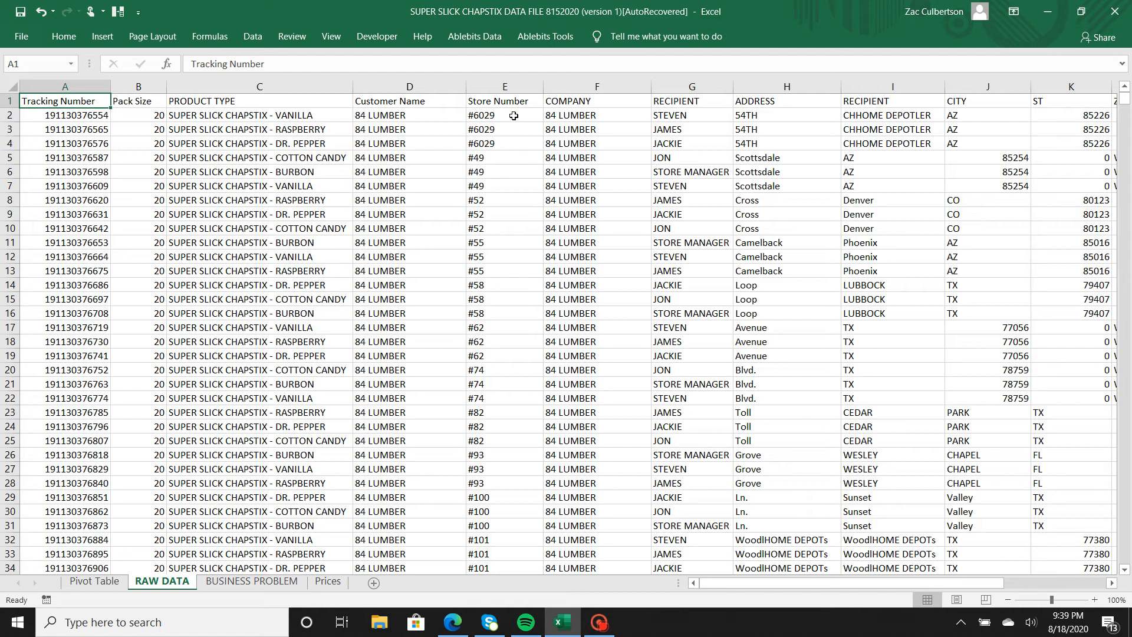
Step: Examine the Store Number column of the RAW DATA sheet to see how the store numbers are written
scroll(481, 380, "down", 9)
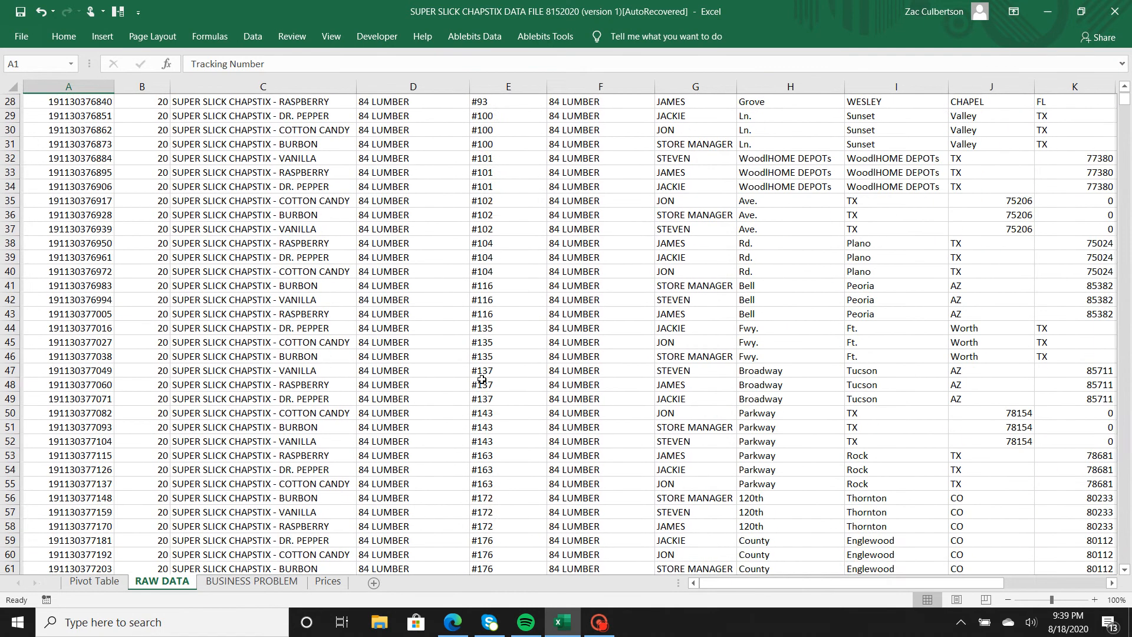
scroll(482, 380, "down", 2)
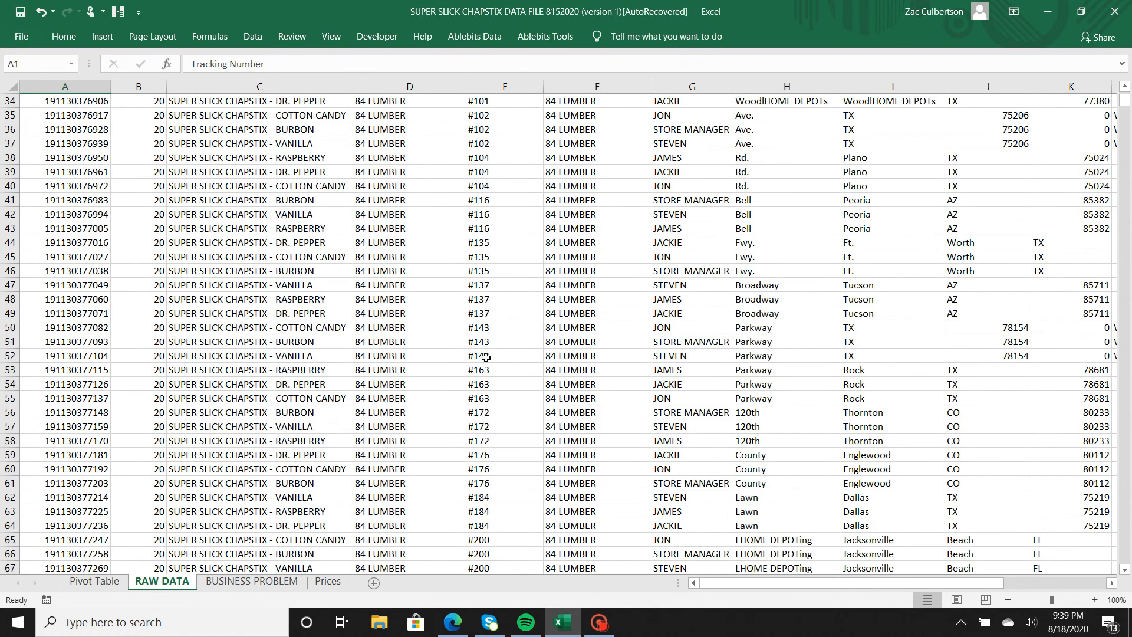
scroll(503, 430, "down", 8)
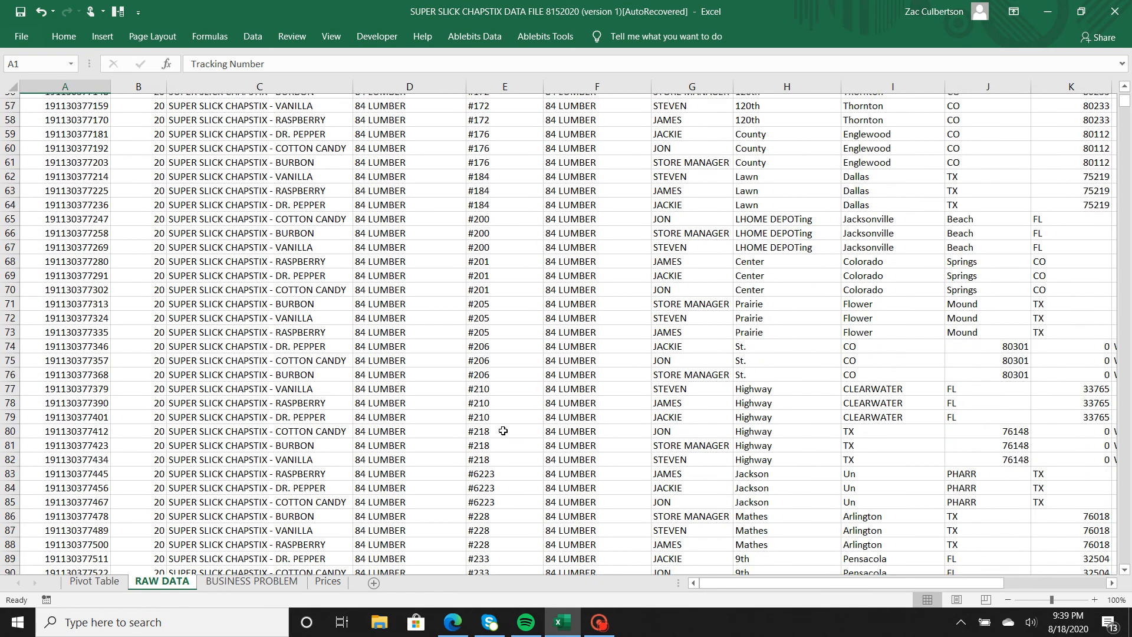
scroll(503, 430, "down", 6)
scroll(503, 430, "down", 2)
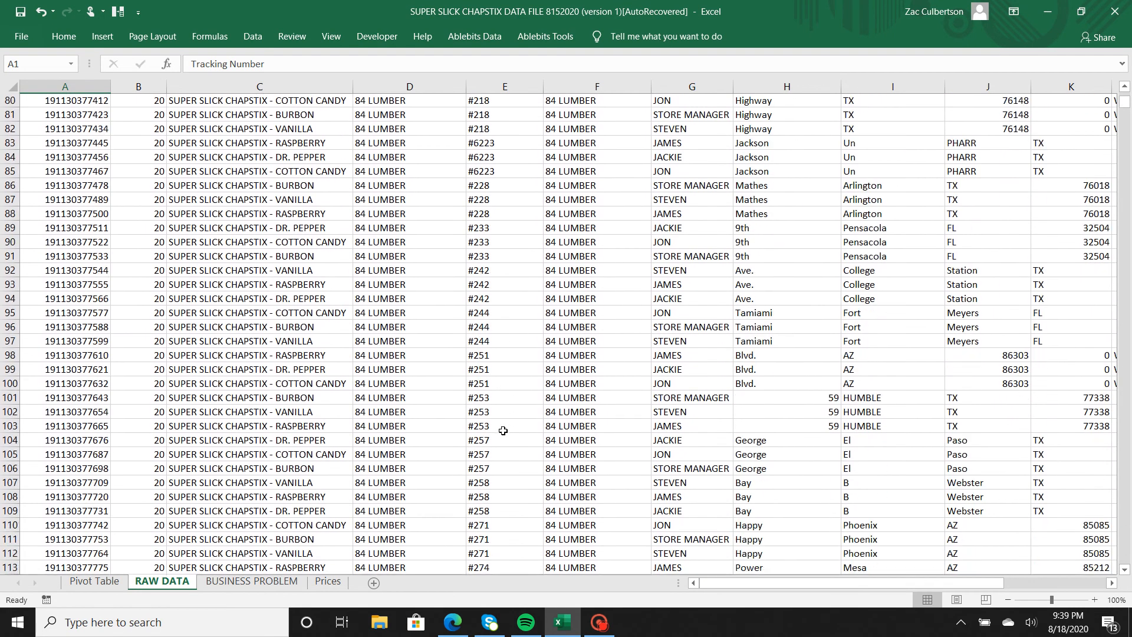
scroll(503, 430, "down", 6)
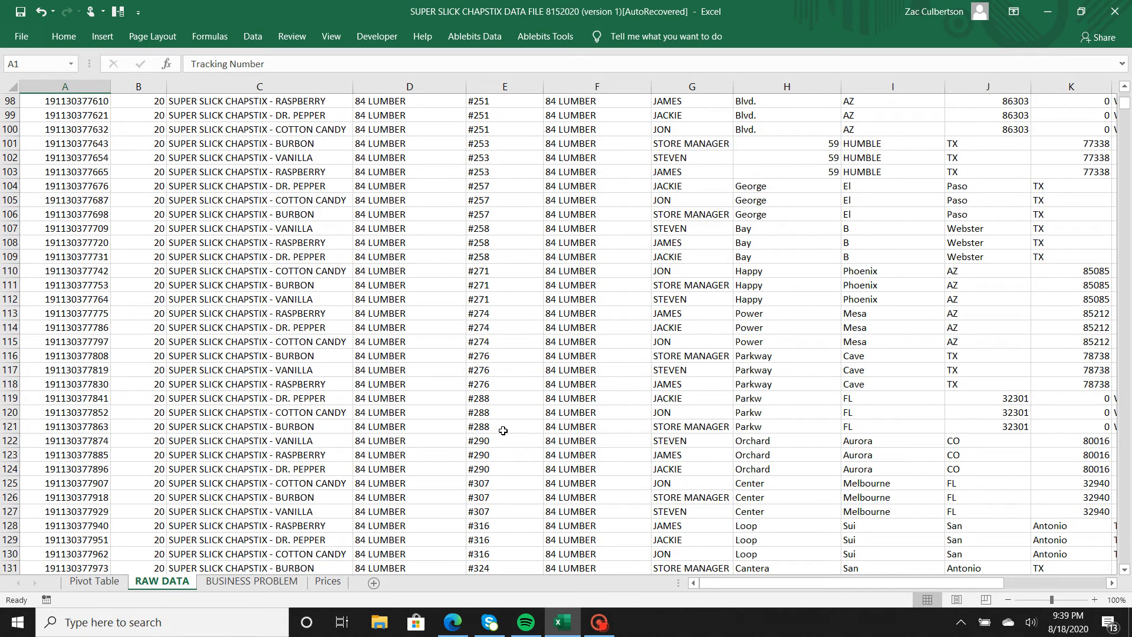
scroll(502, 430, "down", 1)
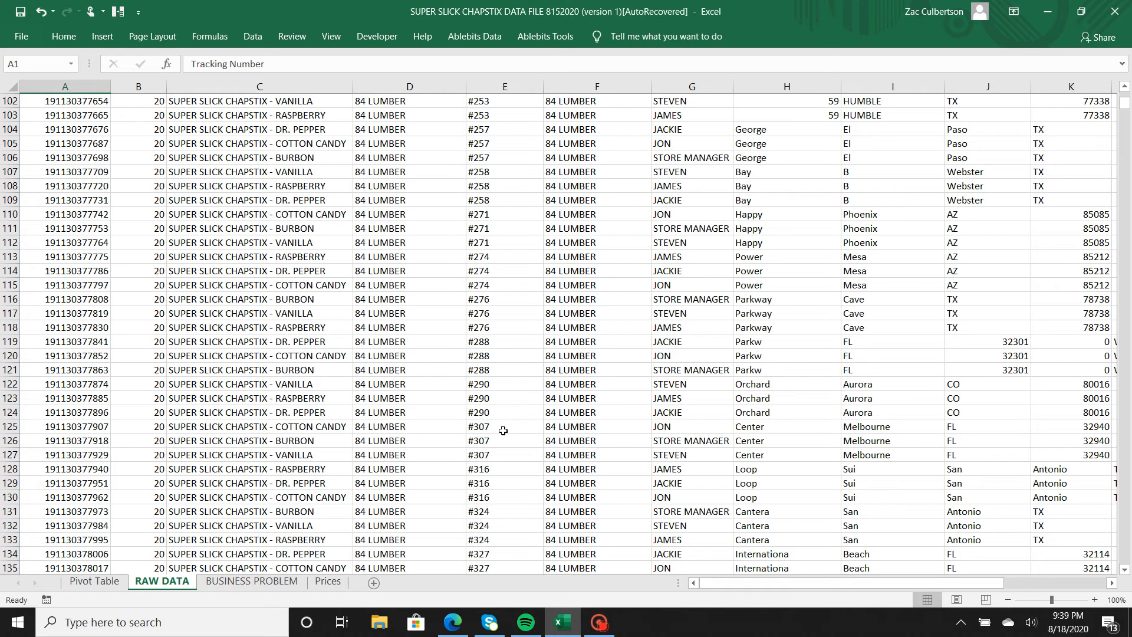
scroll(503, 431, "down", 2)
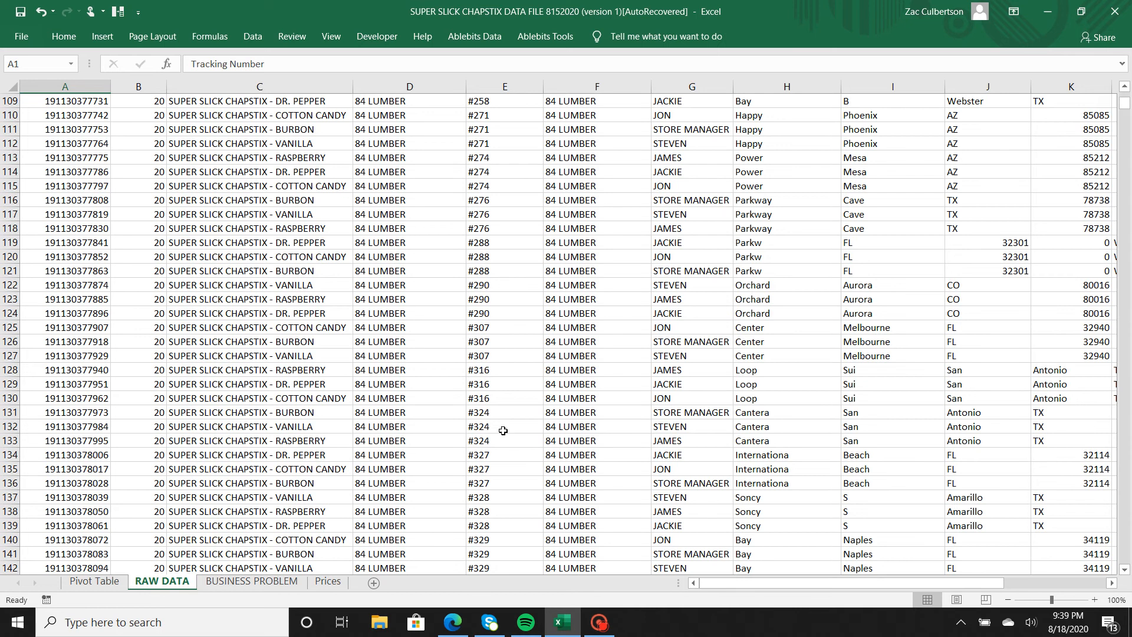
scroll(503, 430, "down", 1)
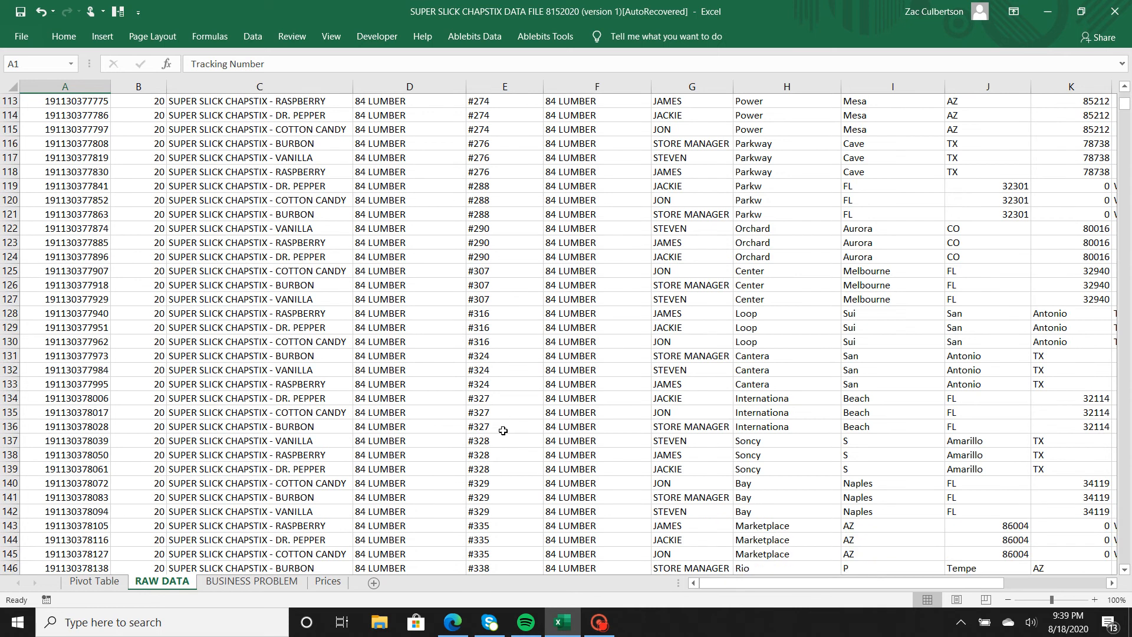
scroll(503, 431, "up", 20)
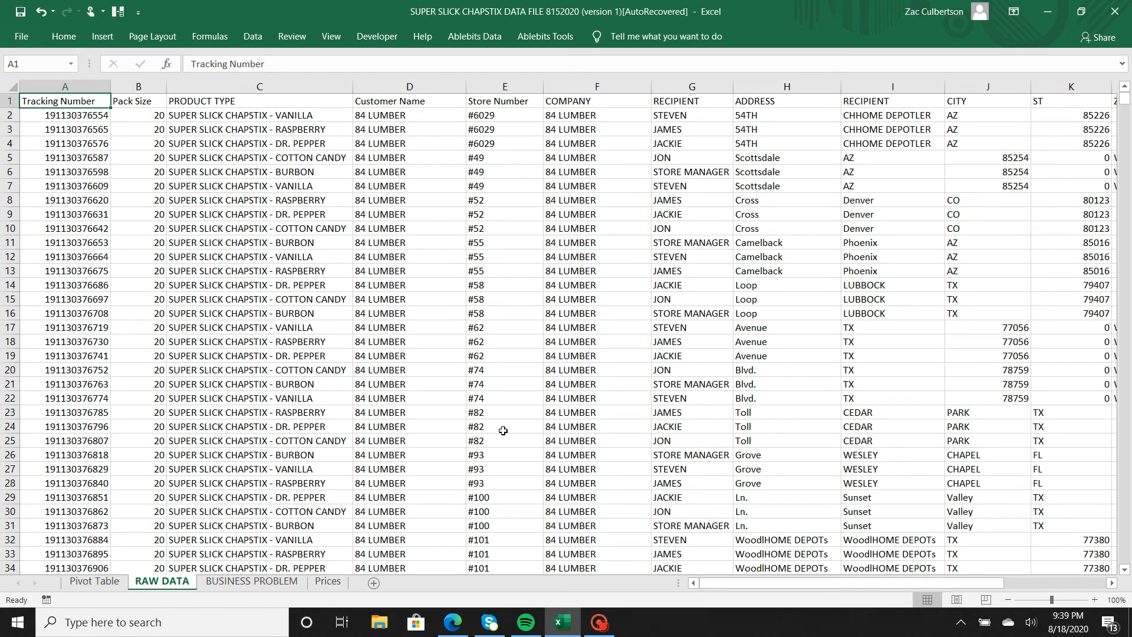
Step: Search the RAW DATA sheet for "#" and step through the first four matches in the Store Number column
key("ctrl+f")
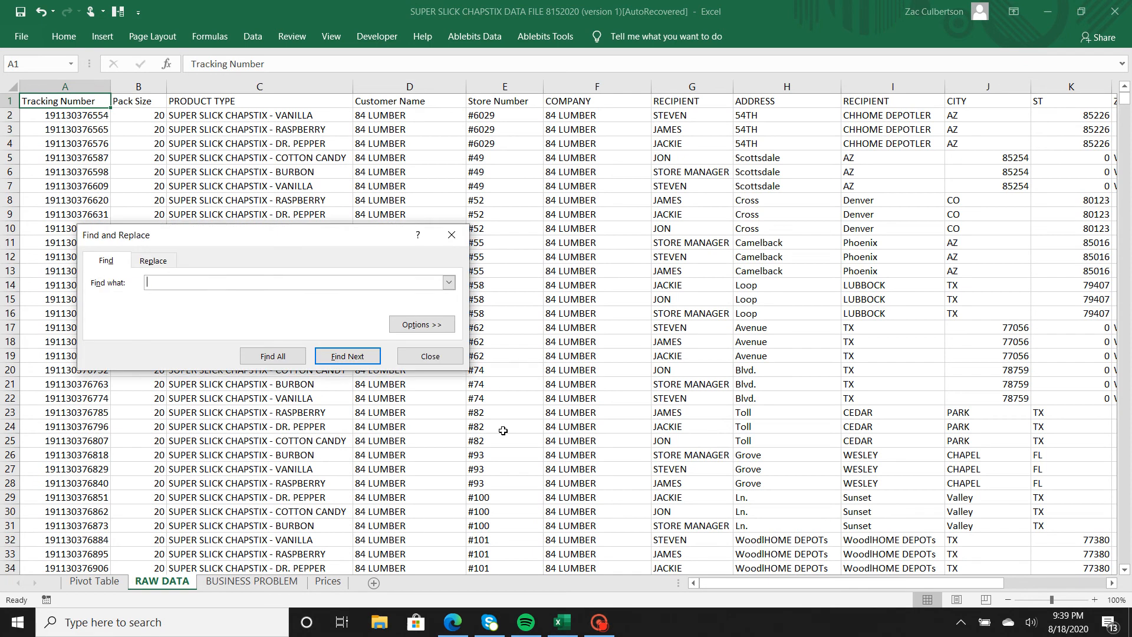
left_click_drag(345, 243, 647, 288)
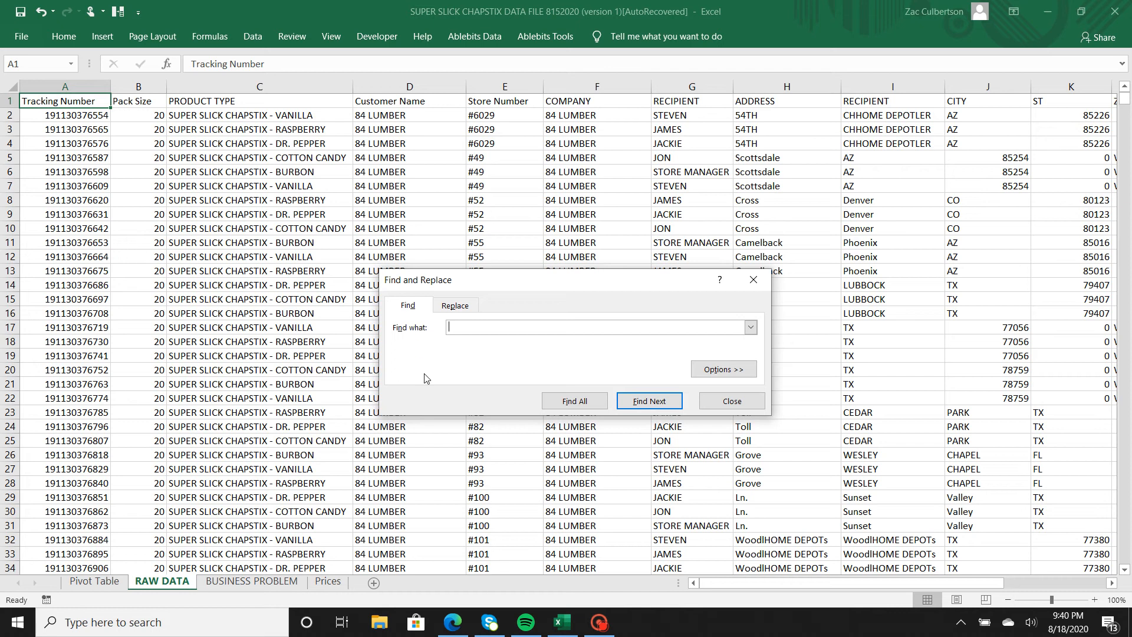
type("#")
left_click(648, 401)
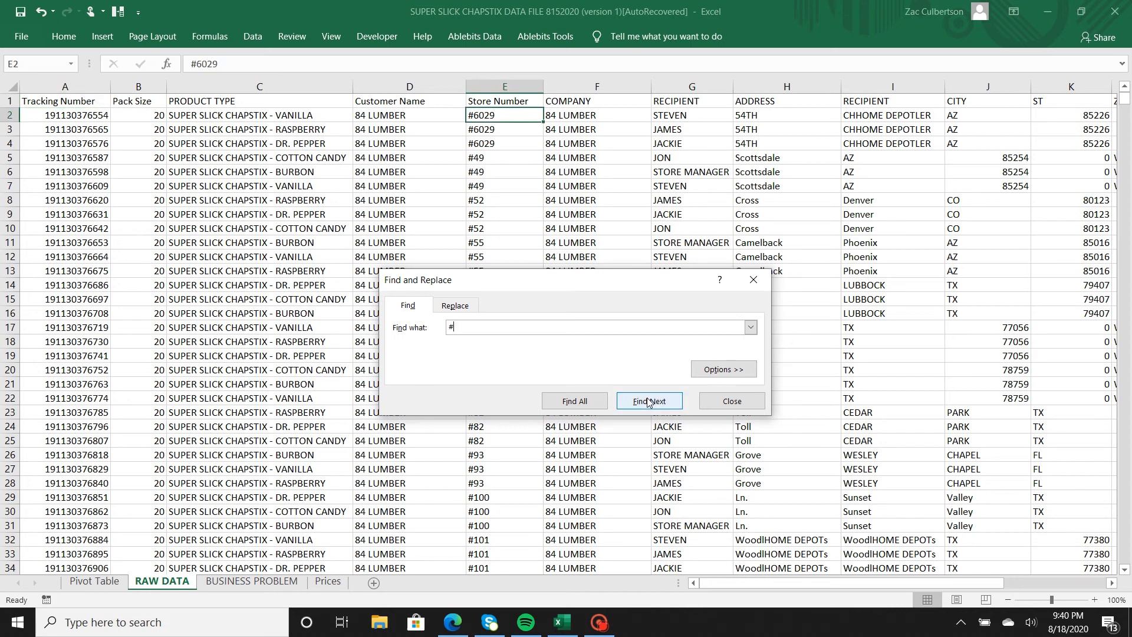
left_click(649, 401)
left_click(648, 401)
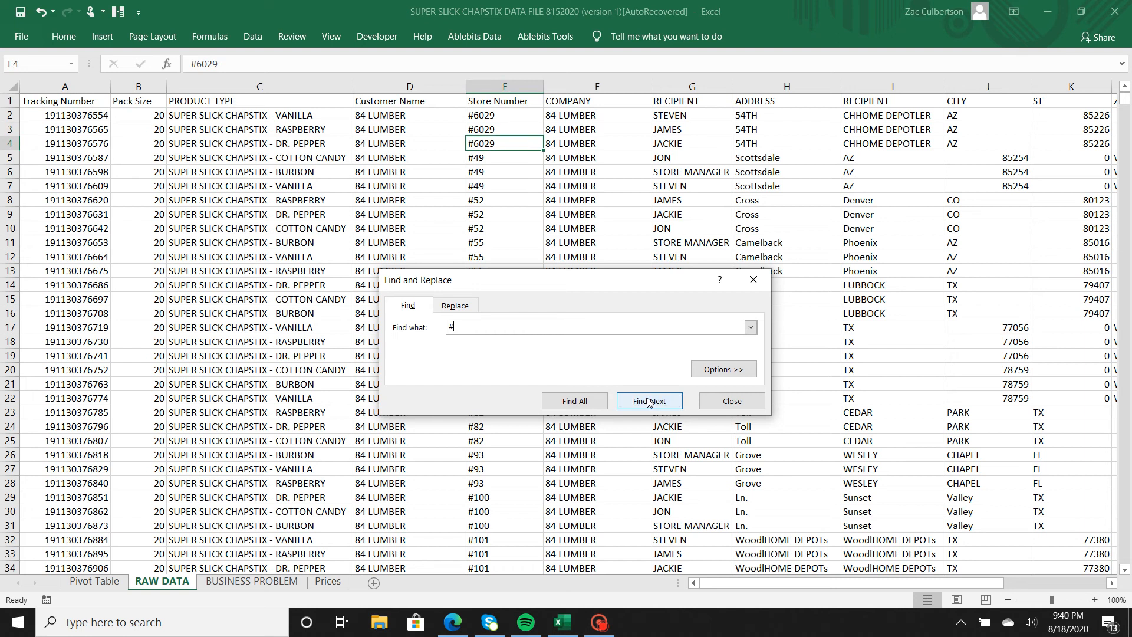
left_click(648, 401)
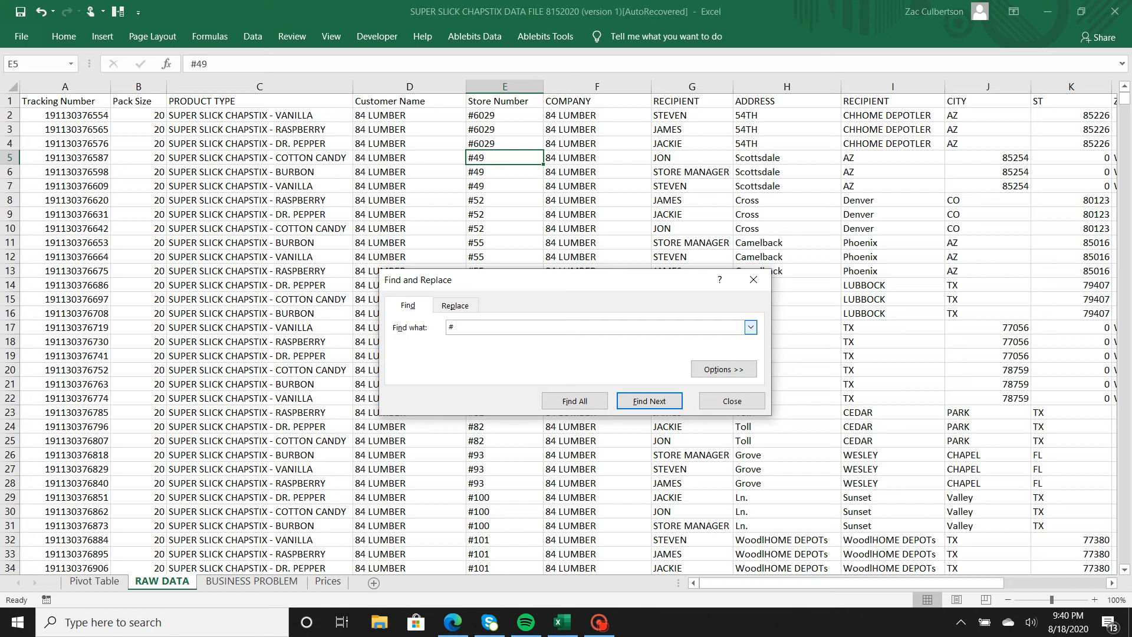
Step: Replace every "#" on the RAW DATA sheet with nothing and close Find and Replace
key("BackSpace")
left_click(456, 305)
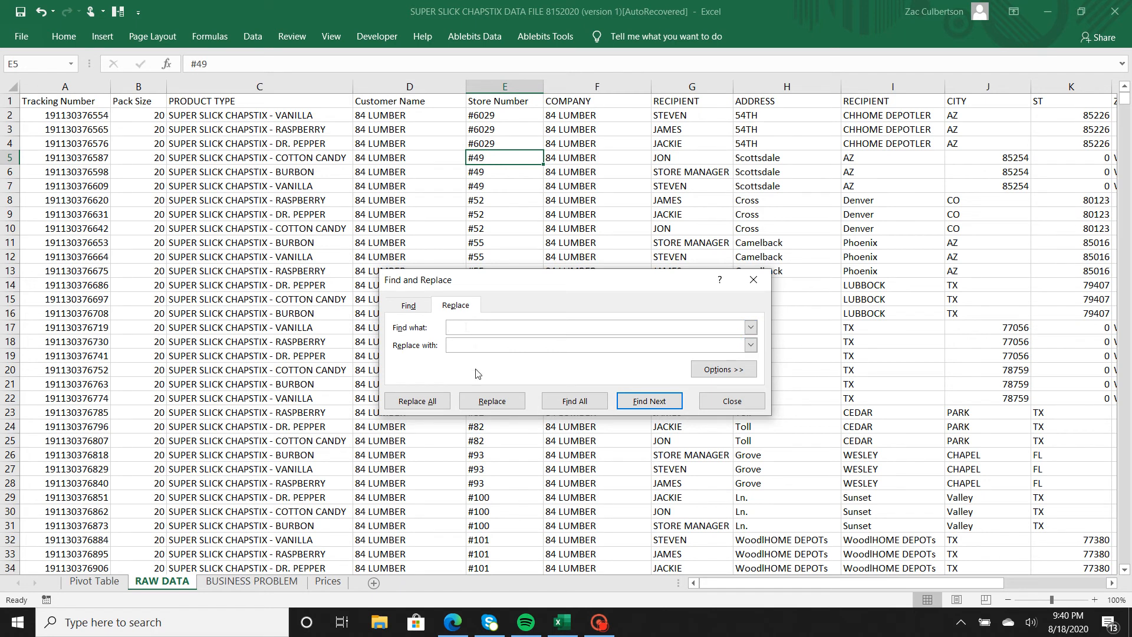
type("#")
left_click(420, 402)
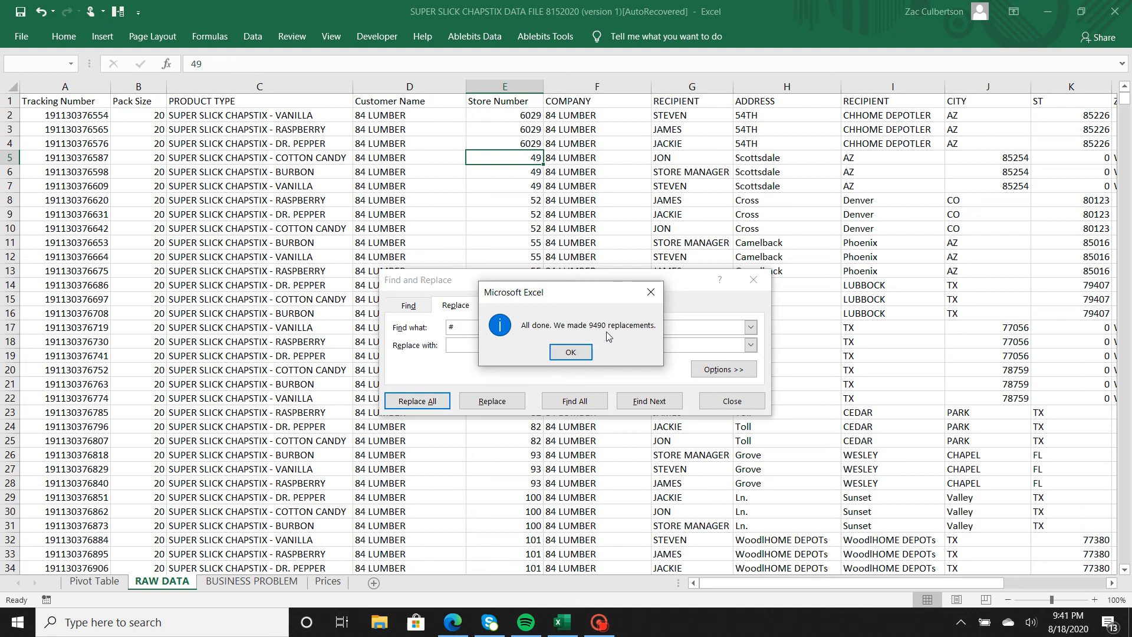
left_click(571, 352)
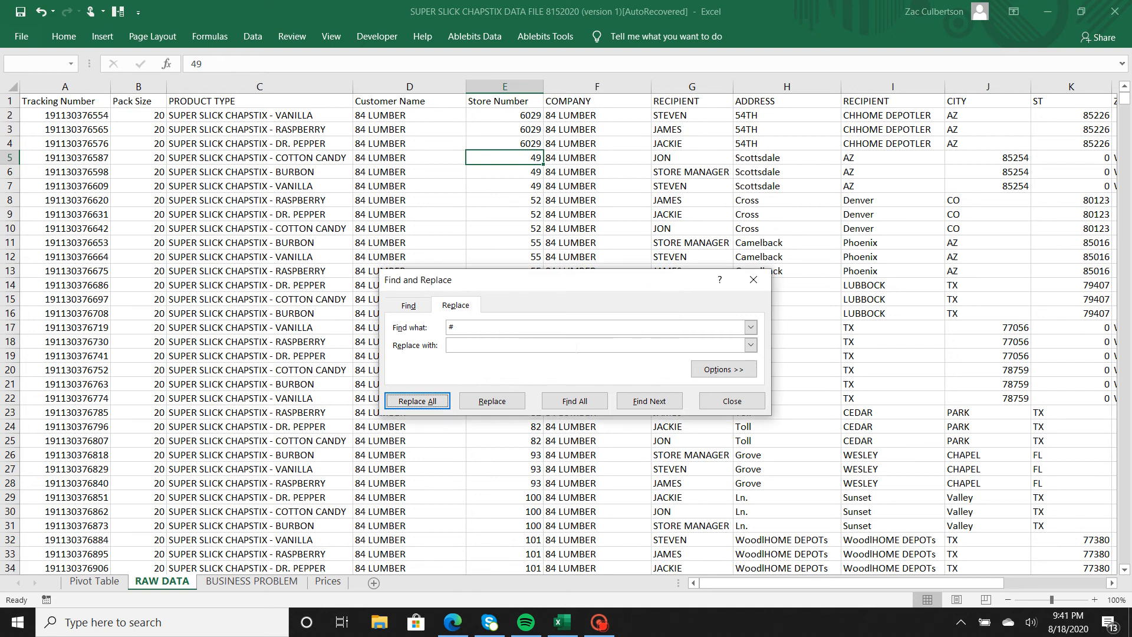
left_click(731, 400)
Step: Check the Store Number column of the RAW DATA sheet for leftover "#" signs and return to the first rows
scroll(500, 318, "down", 14)
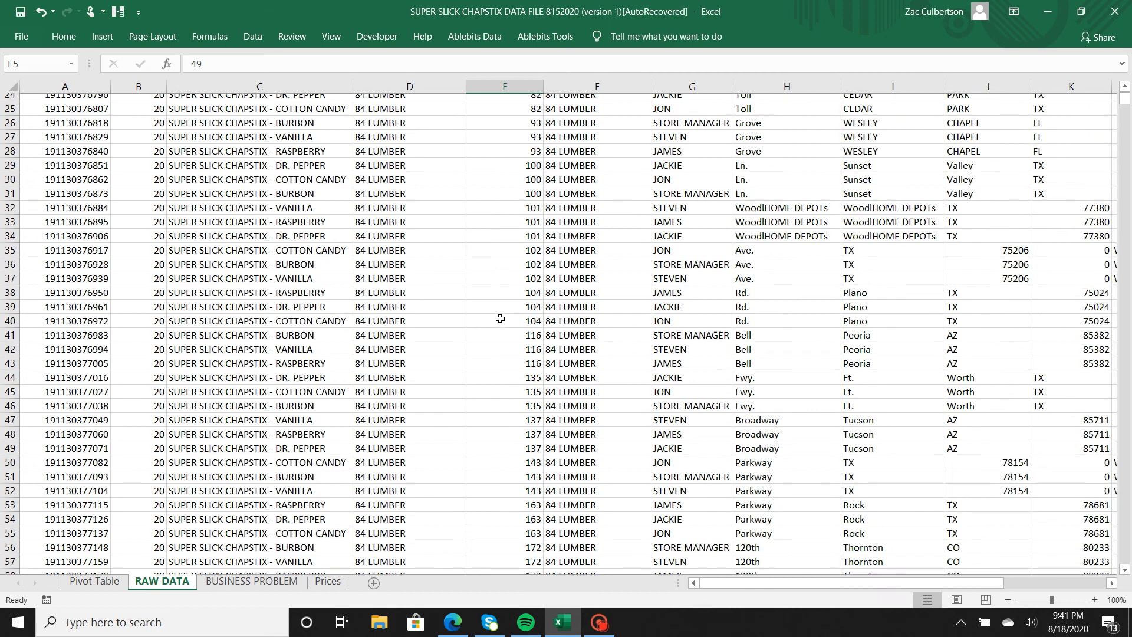
scroll(500, 319, "down", 12)
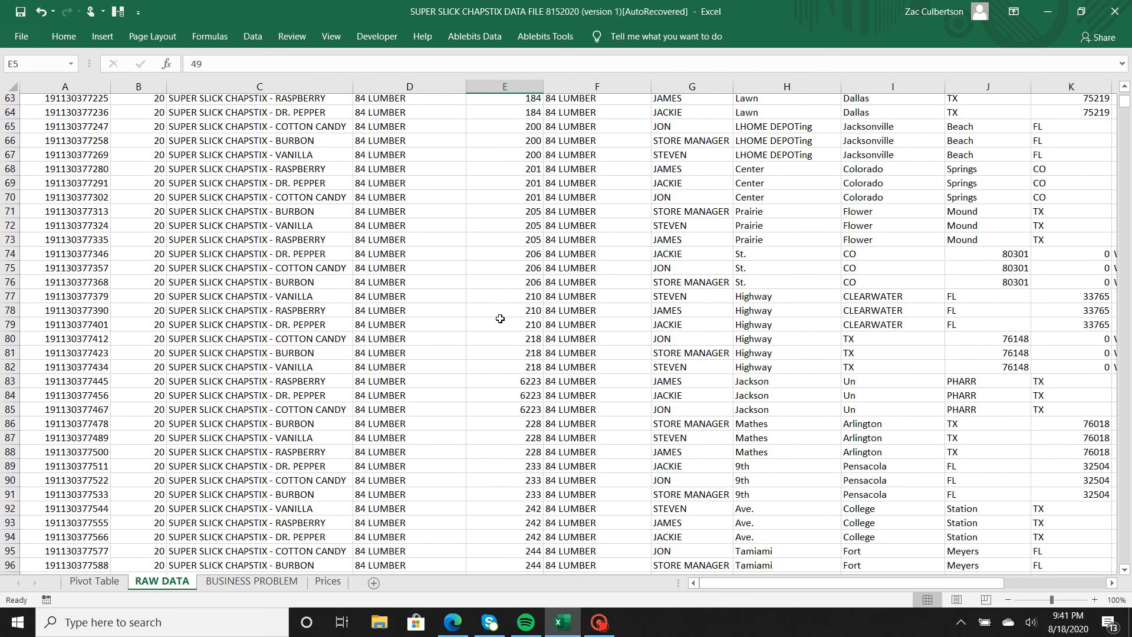
scroll(500, 319, "up", 18)
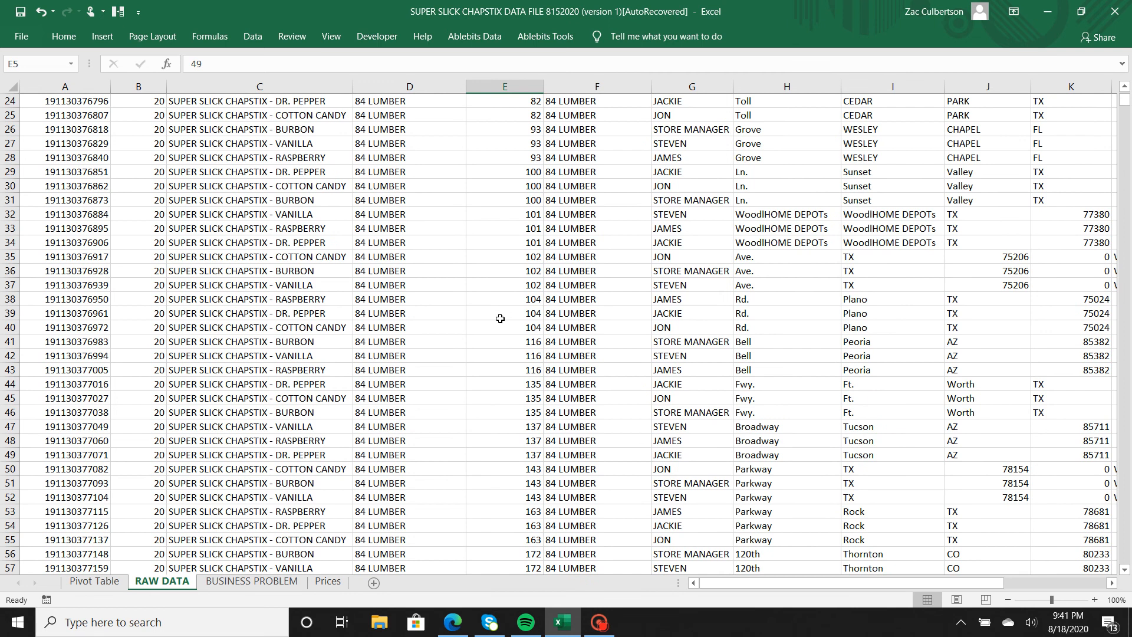
scroll(500, 318, "up", 7)
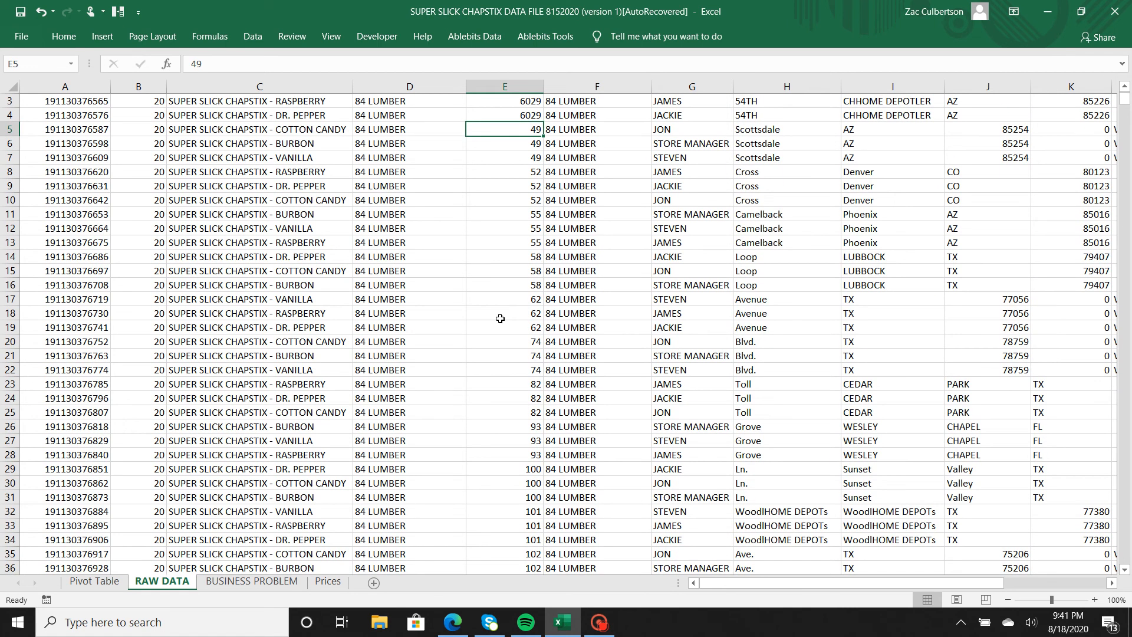
scroll(500, 319, "up", 1)
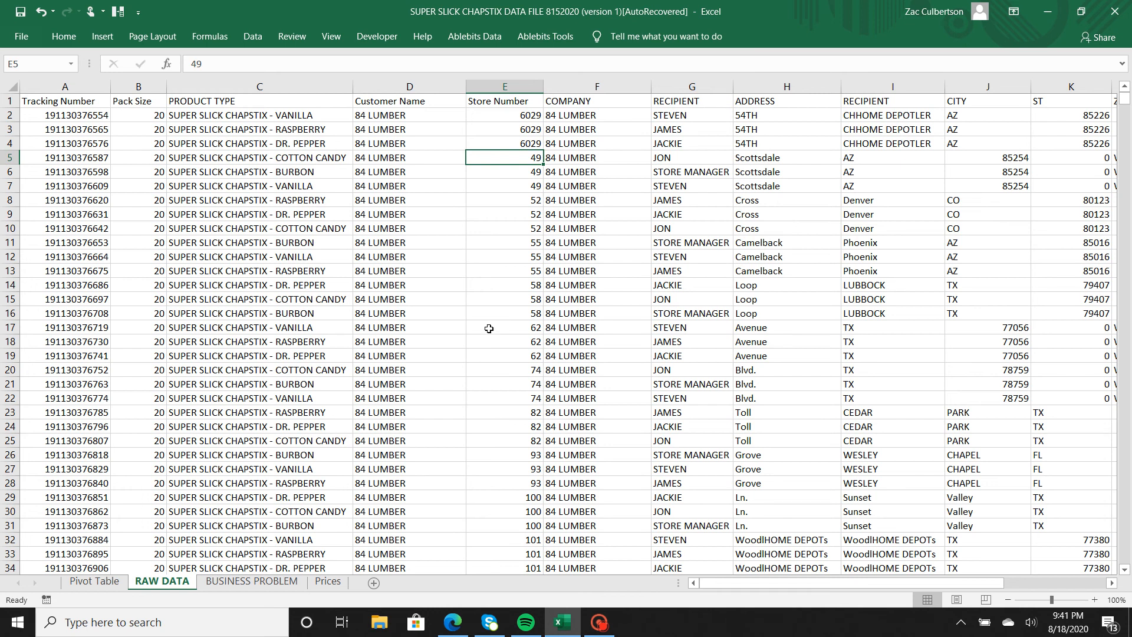
Step: Examine the first tracking number on the BUSINESS PROBLEM sheet and return to the RAW DATA sheet
left_click(286, 580)
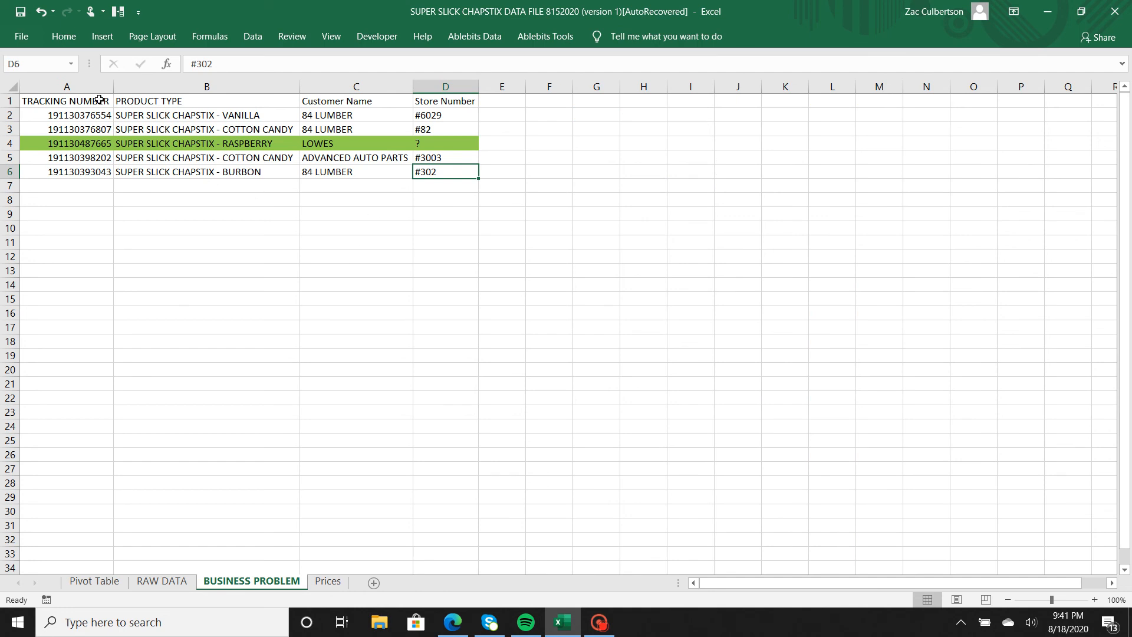
left_click(86, 114)
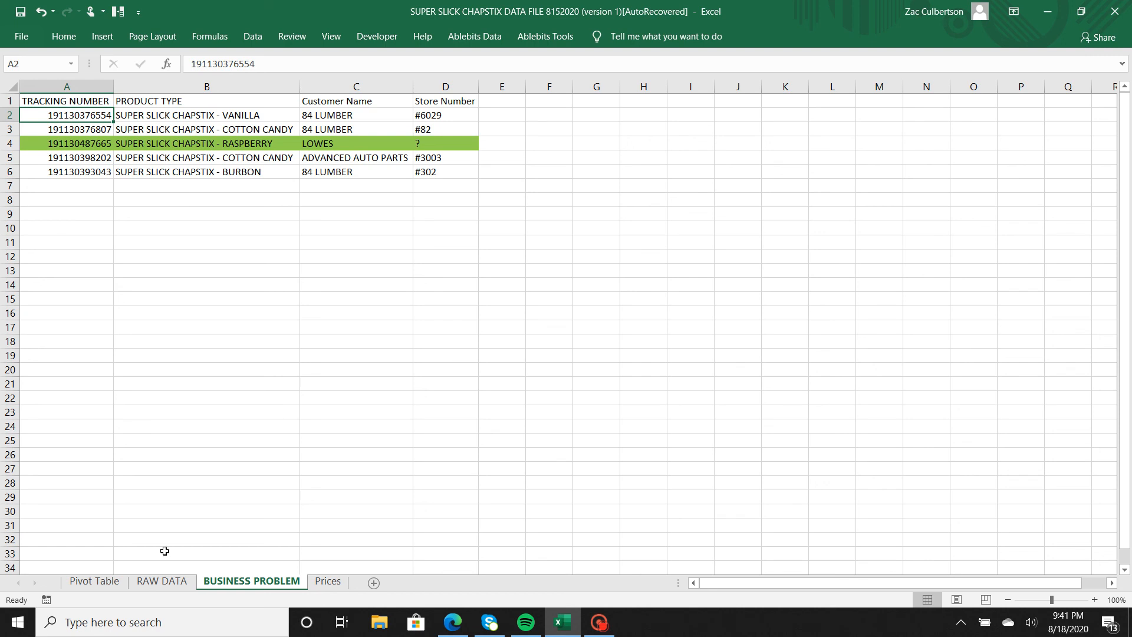
left_click(163, 582)
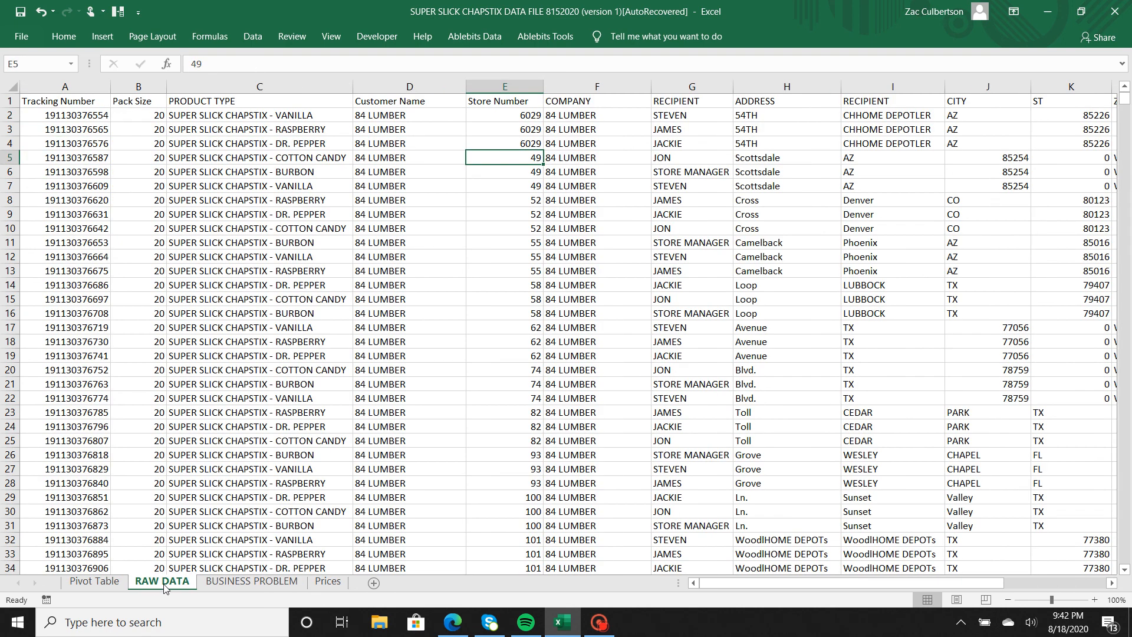